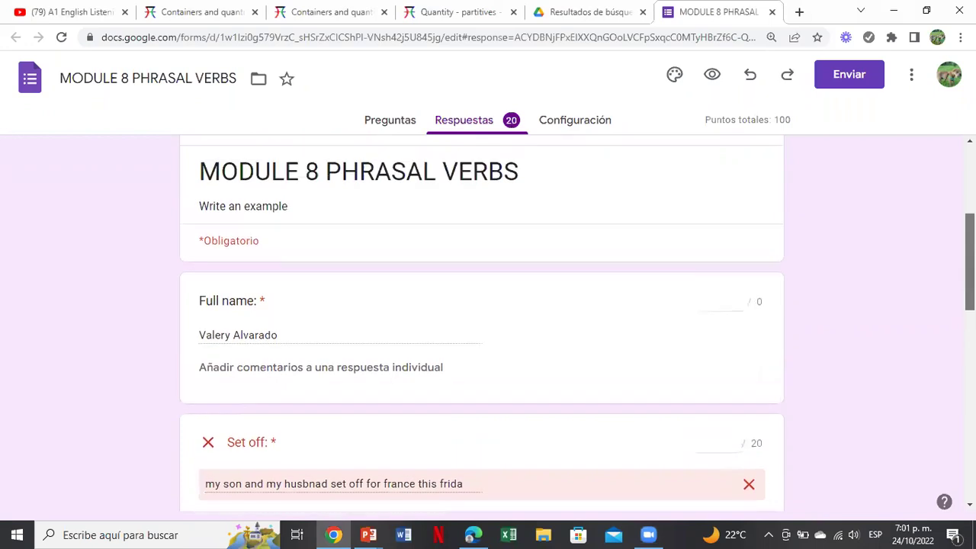
Set the page zoom to 100% and page through the individual responses up to response 13.
{"action": "scroll", "coordinate": [488, 321], "scroll_direction": "down", "scroll_amount": 1}
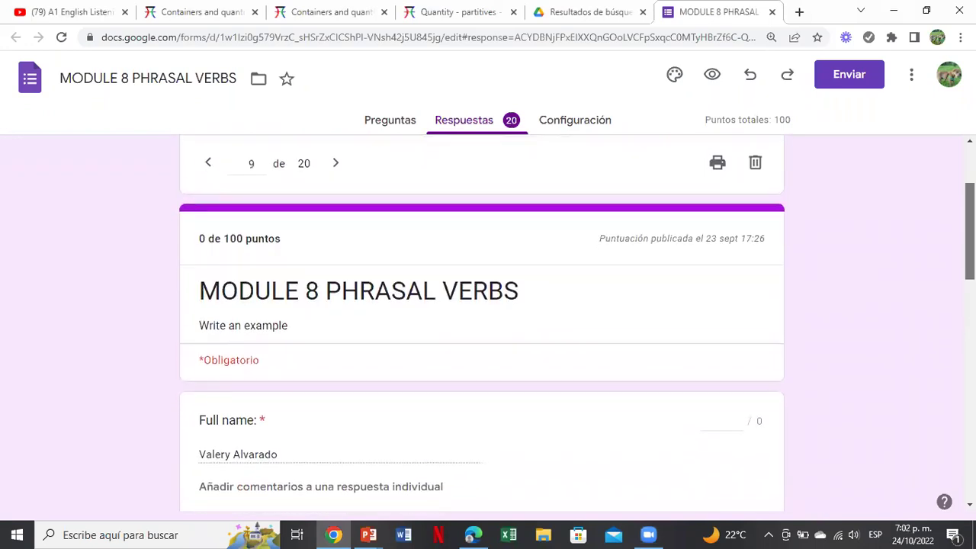
{"action": "key", "text": "ctrl+minus"}
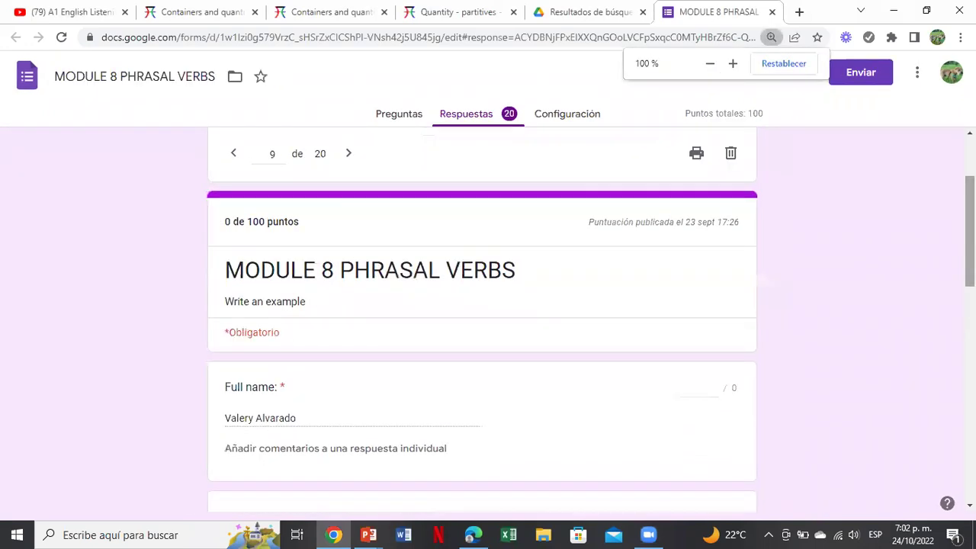
{"action": "double_click", "coordinate": [353, 152]}
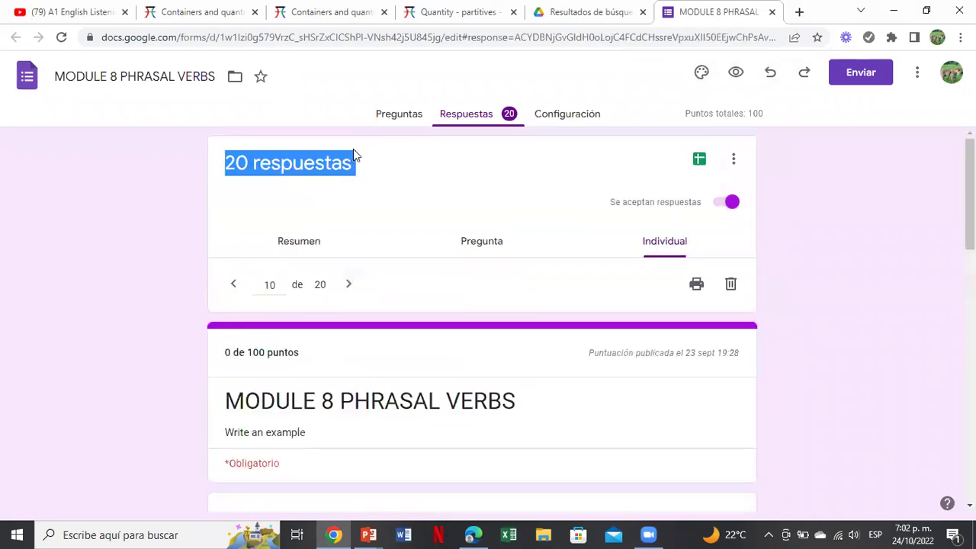
{"action": "scroll", "coordinate": [482, 318], "scroll_direction": "down", "scroll_amount": 1}
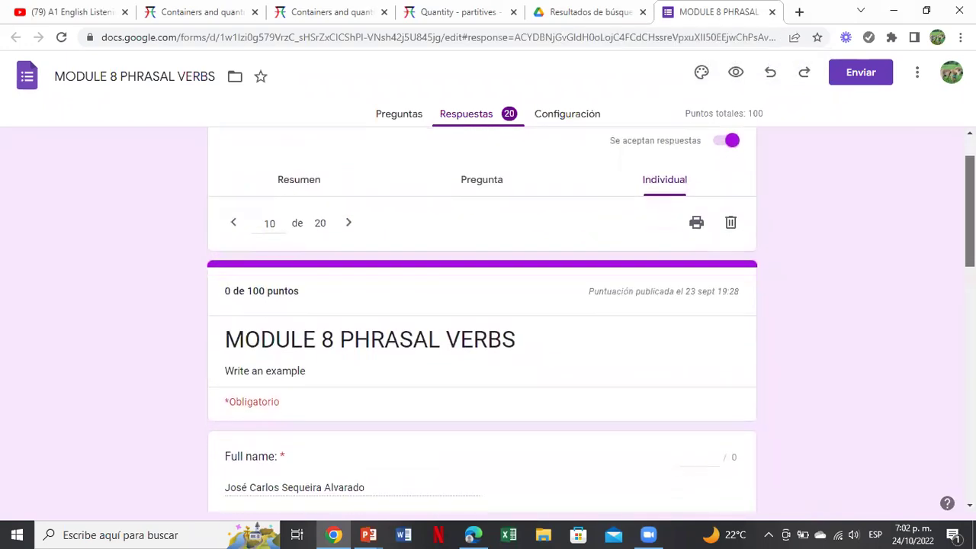
{"action": "left_click", "coordinate": [347, 227]}
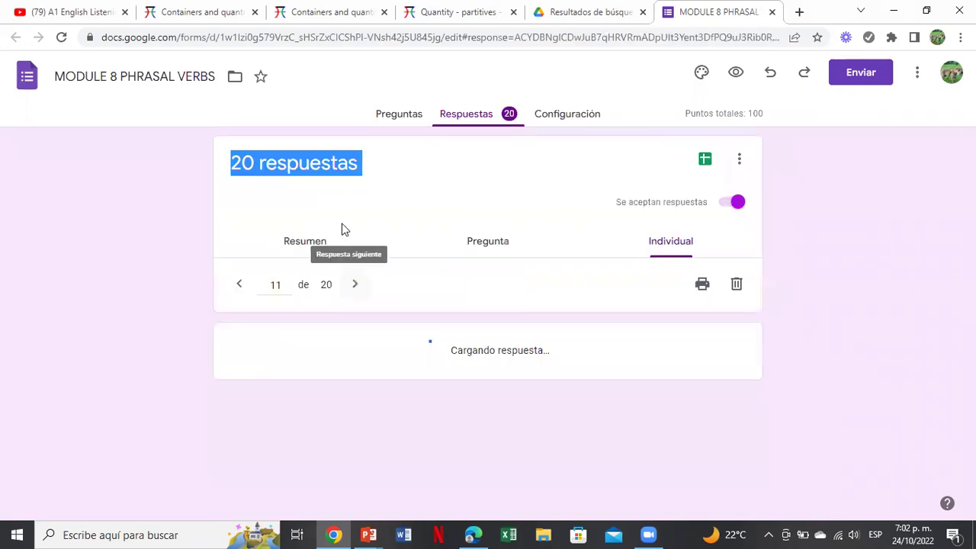
{"action": "scroll", "coordinate": [427, 190], "scroll_direction": "down", "scroll_amount": 2}
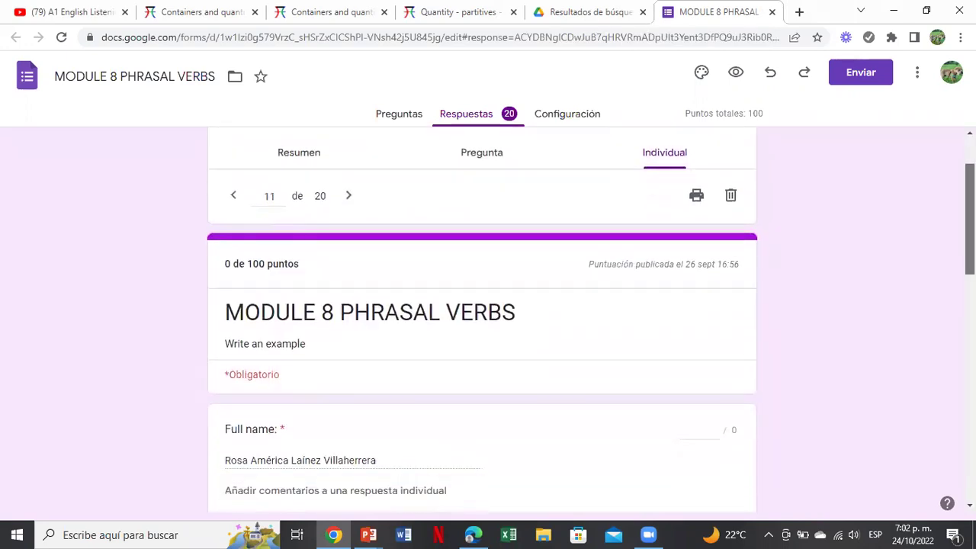
{"action": "left_click", "coordinate": [335, 180]}
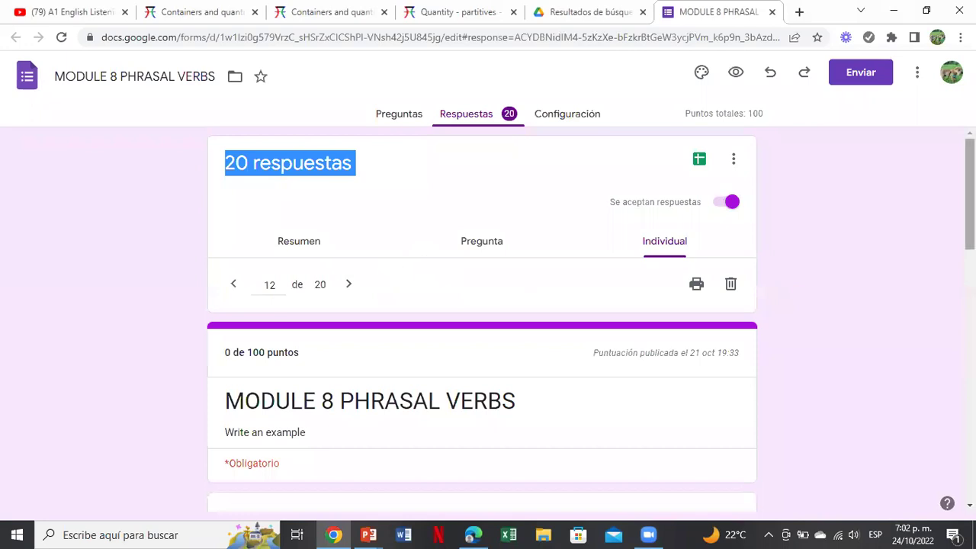
{"action": "scroll", "coordinate": [382, 289], "scroll_direction": "down", "scroll_amount": 3}
{"action": "scroll", "coordinate": [381, 290], "scroll_direction": "up", "scroll_amount": 2}
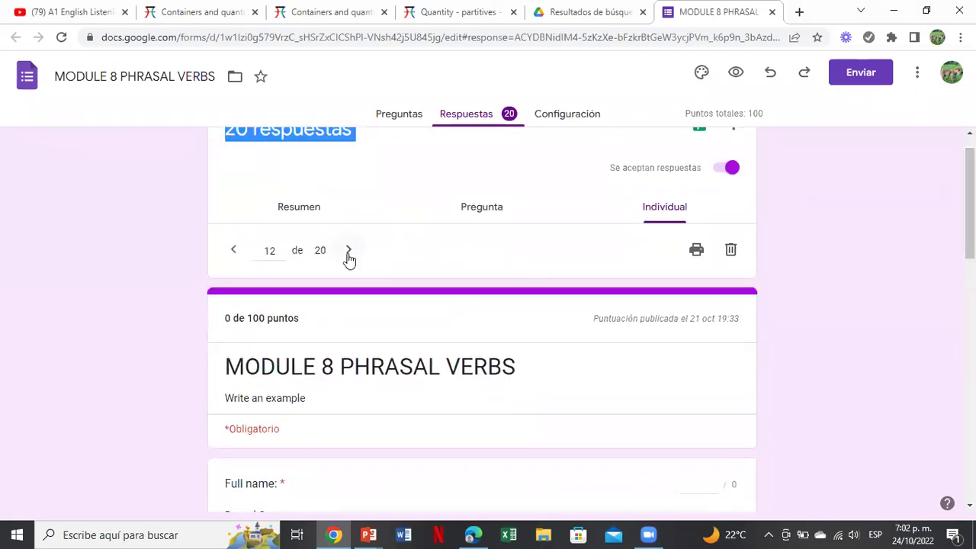
{"action": "left_click", "coordinate": [348, 253]}
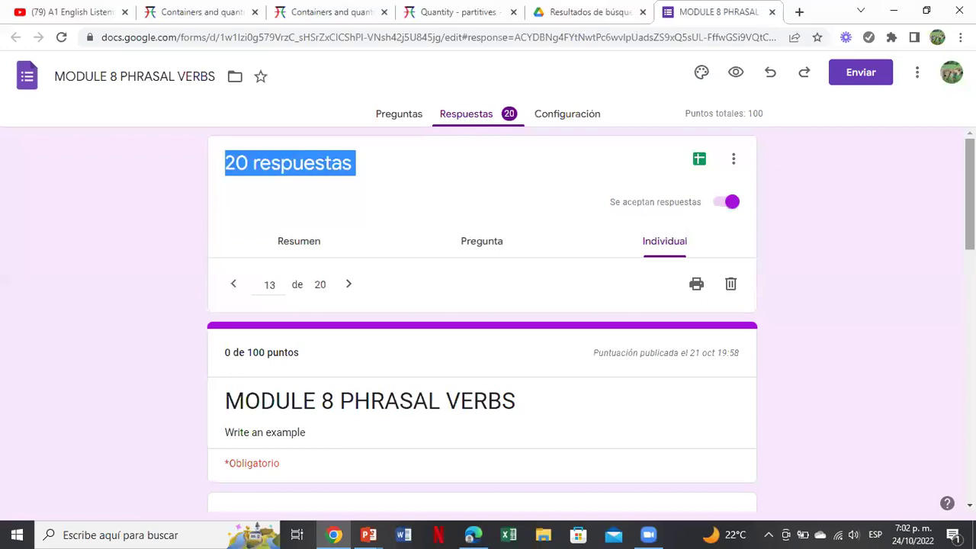
Examine the Set off and Take off answers in response 13.
{"action": "scroll", "coordinate": [482, 320], "scroll_direction": "down", "scroll_amount": 2}
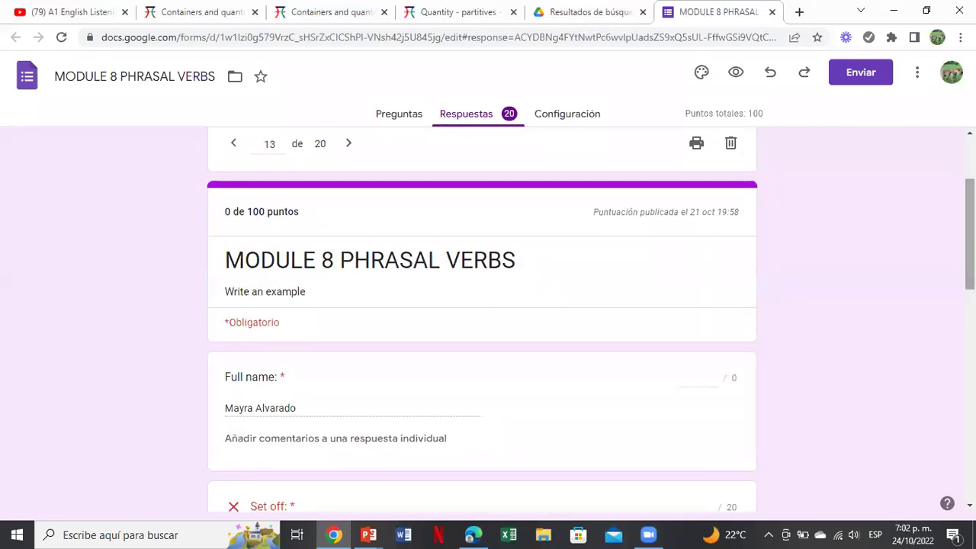
{"action": "scroll", "coordinate": [481, 320], "scroll_direction": "down", "scroll_amount": 2}
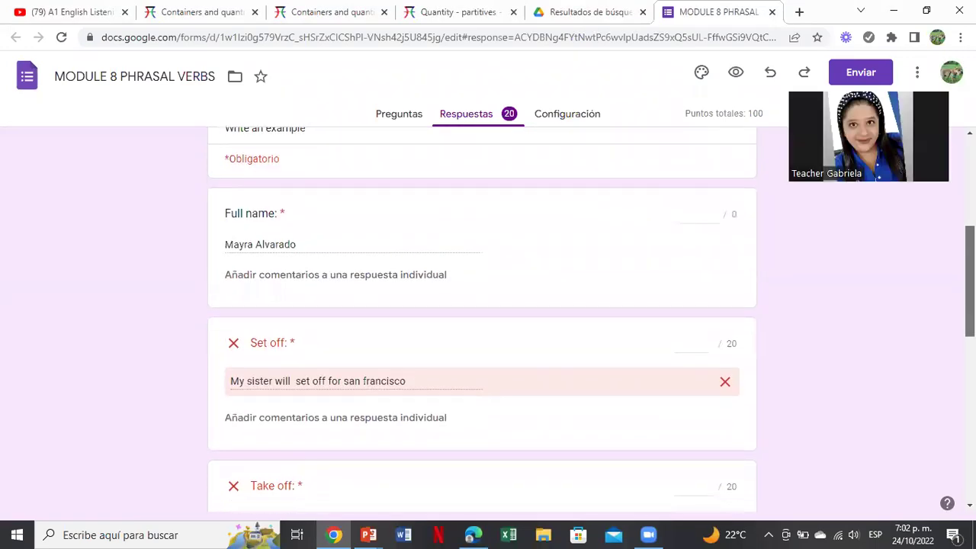
{"action": "scroll", "coordinate": [745, 136], "scroll_direction": "down", "scroll_amount": 1}
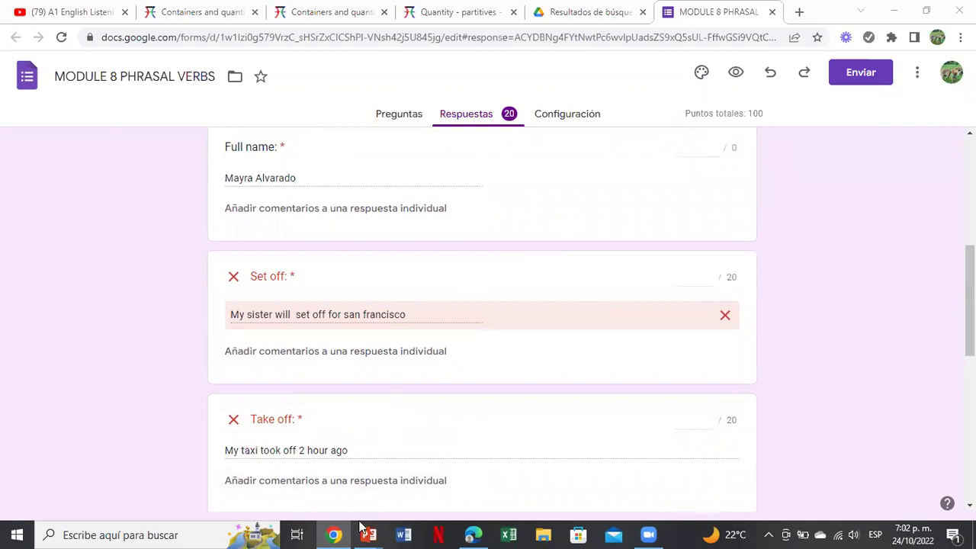
{"action": "mouse_move", "coordinate": [369, 534]}
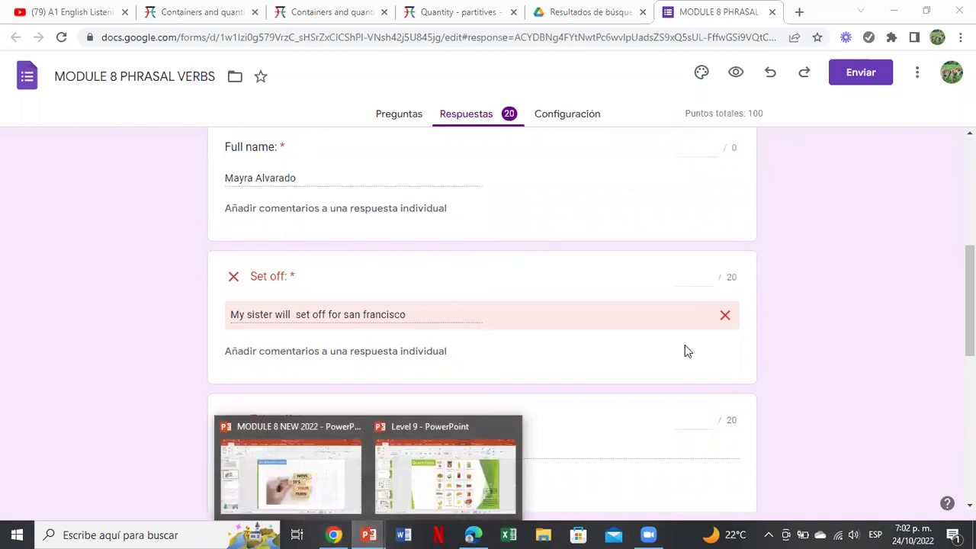
{"action": "scroll", "coordinate": [834, 316], "scroll_direction": "up", "scroll_amount": 1}
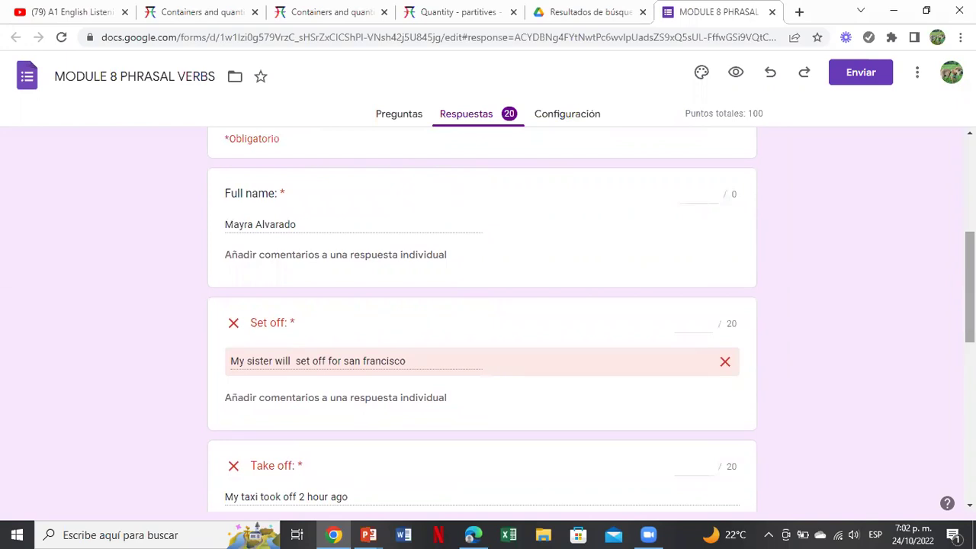
{"action": "scroll", "coordinate": [481, 323], "scroll_direction": "down", "scroll_amount": 2}
{"action": "scroll", "coordinate": [482, 323], "scroll_direction": "up", "scroll_amount": 4}
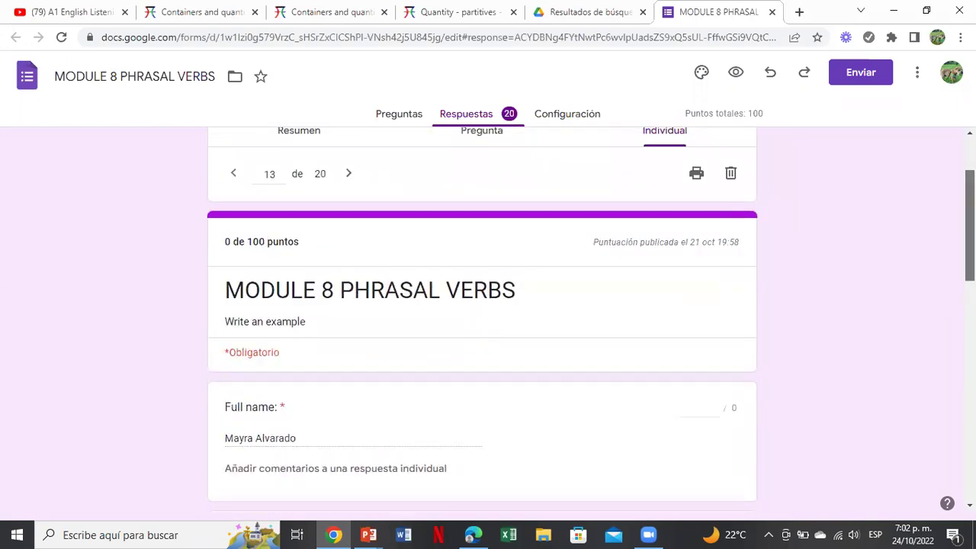
Open individual response 14 and bring its Set off answer into view.
{"action": "left_click", "coordinate": [352, 176]}
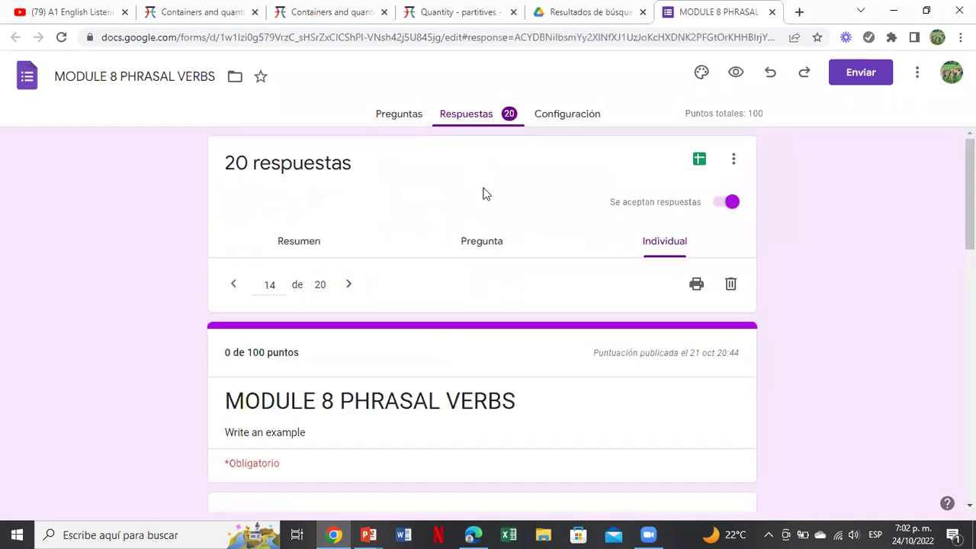
{"action": "scroll", "coordinate": [482, 323], "scroll_direction": "down", "scroll_amount": 2}
{"action": "scroll", "coordinate": [481, 324], "scroll_direction": "down", "scroll_amount": 2}
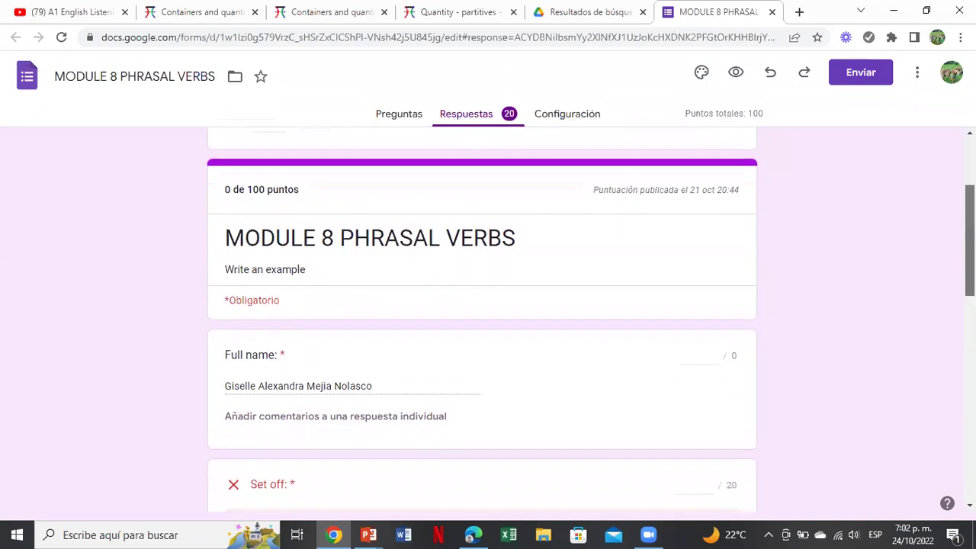
{"action": "scroll", "coordinate": [481, 323], "scroll_direction": "down", "scroll_amount": 3}
{"action": "scroll", "coordinate": [482, 323], "scroll_direction": "down", "scroll_amount": 1}
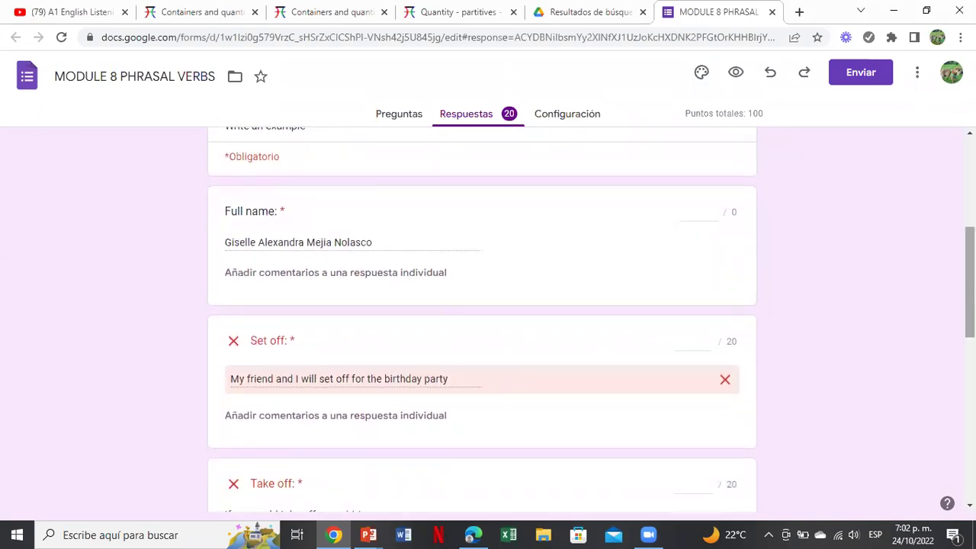
Raise the system volume to 54 and review the Set off, Take off and Get on answers in response 14.
{"action": "key", "text": "XF86AudioRaiseVolume"}
{"action": "key", "text": "XF86AudioRaiseVolume"}
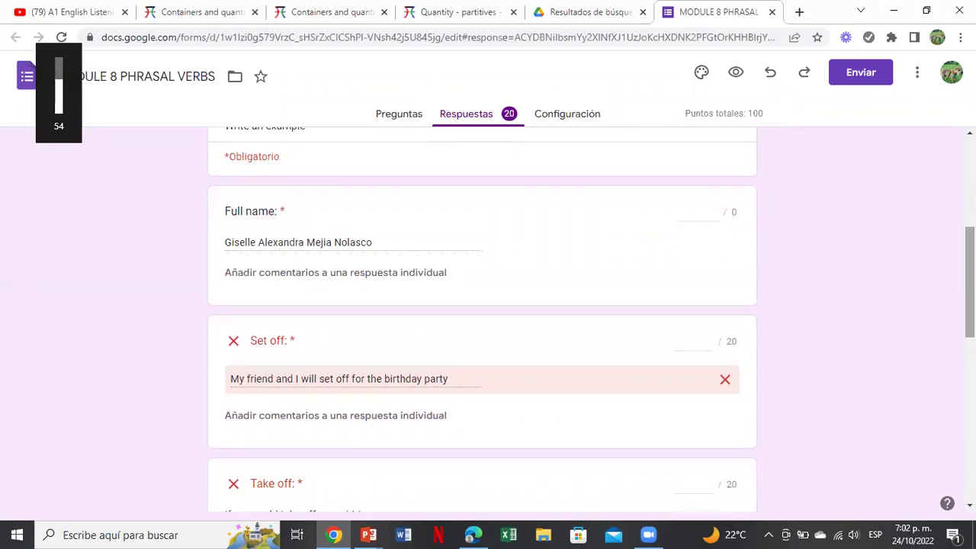
{"action": "scroll", "coordinate": [482, 320], "scroll_direction": "down", "scroll_amount": 1}
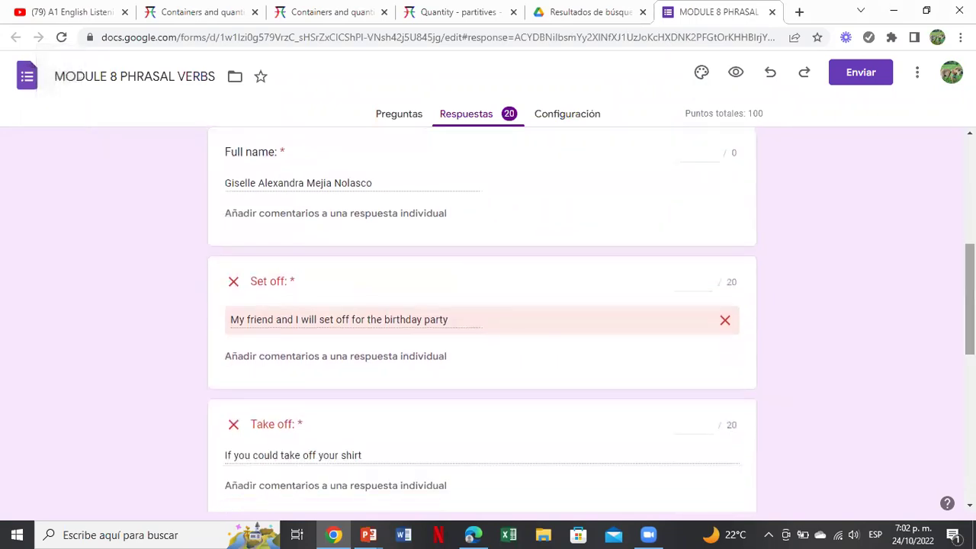
{"action": "scroll", "coordinate": [482, 320], "scroll_direction": "down", "scroll_amount": 1}
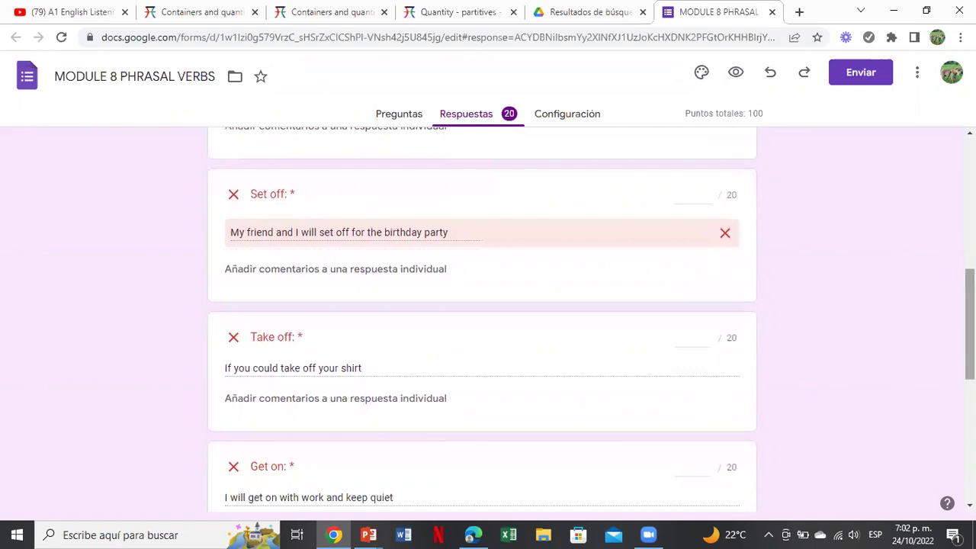
{"action": "scroll", "coordinate": [482, 320], "scroll_direction": "up", "scroll_amount": 1}
{"action": "scroll", "coordinate": [482, 320], "scroll_direction": "down", "scroll_amount": 1}
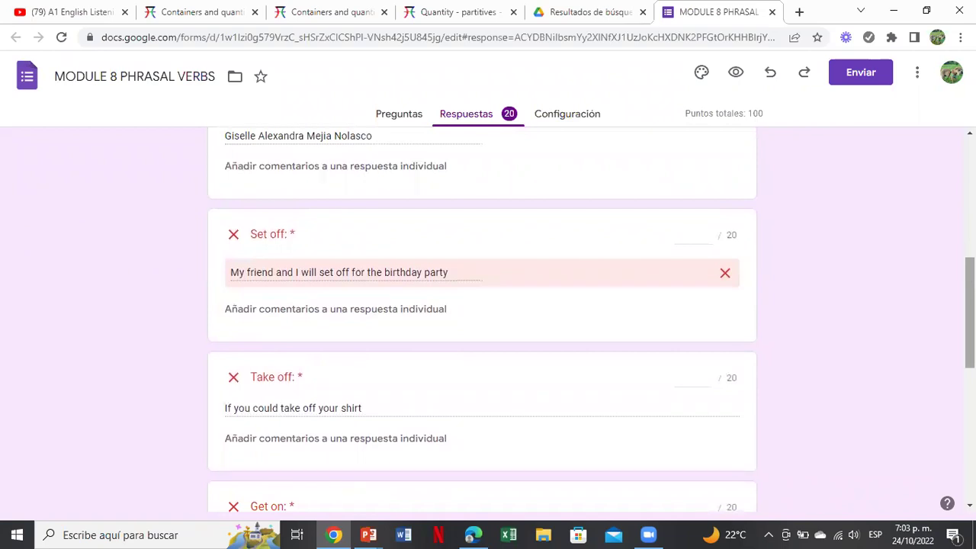
{"action": "scroll", "coordinate": [482, 321], "scroll_direction": "down", "scroll_amount": 1}
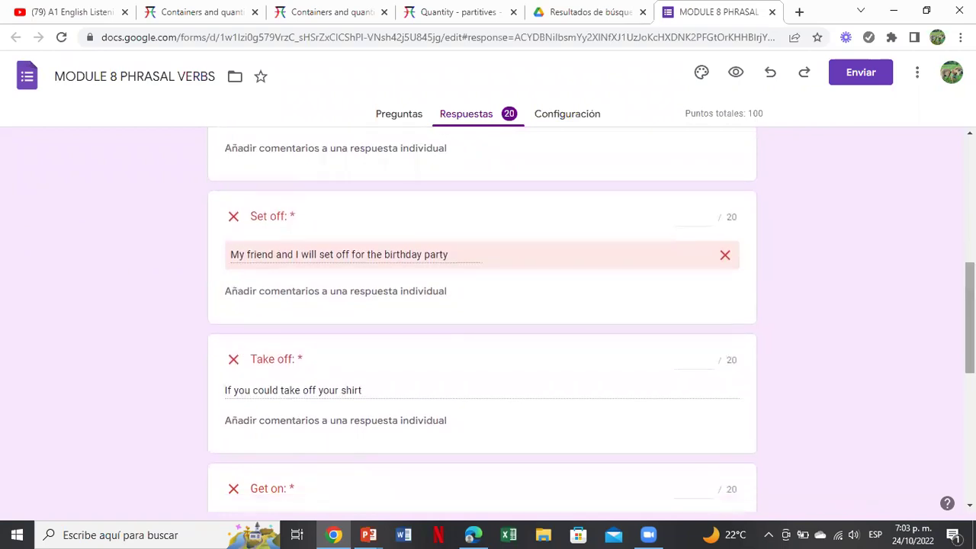
Enlarge the page by one zoom level and select the Set off question title.
{"action": "key", "text": "ctrl+plus"}
{"action": "scroll", "coordinate": [551, 277], "scroll_direction": "down", "scroll_amount": 1}
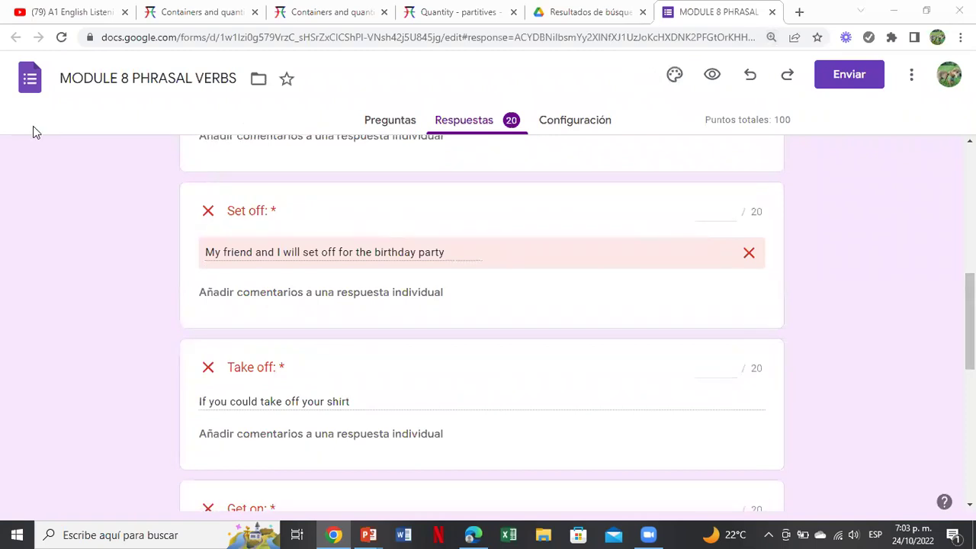
{"action": "left_click_drag", "start_coordinate": [229, 212], "coordinate": [279, 218]}
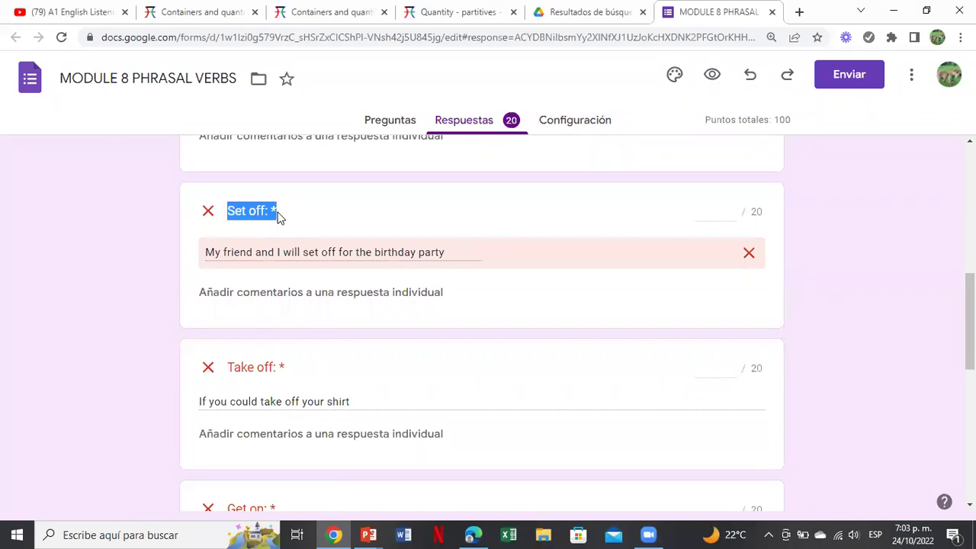
{"action": "key", "text": "ctrl+c"}
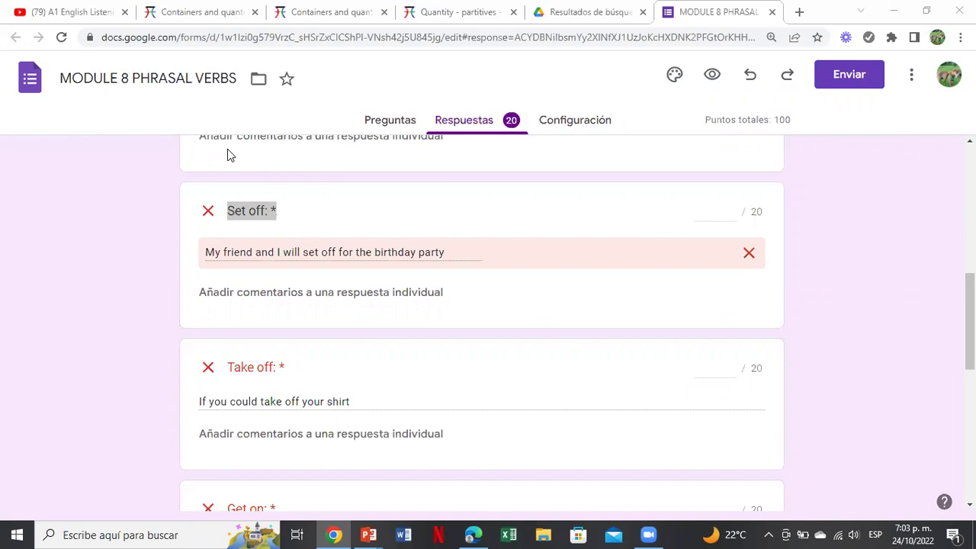
Raise the system volume to 100.
{"action": "key", "text": "XF86AudioRaiseVolume"}
{"action": "key", "text": "XF86AudioRaiseVolume"}
{"action": "key", "text": "XF86AudioRaiseVolume"}
{"action": "key", "text": "XF86AudioRaiseVolume"}
{"action": "key", "text": "XF86AudioRaiseVolume"}
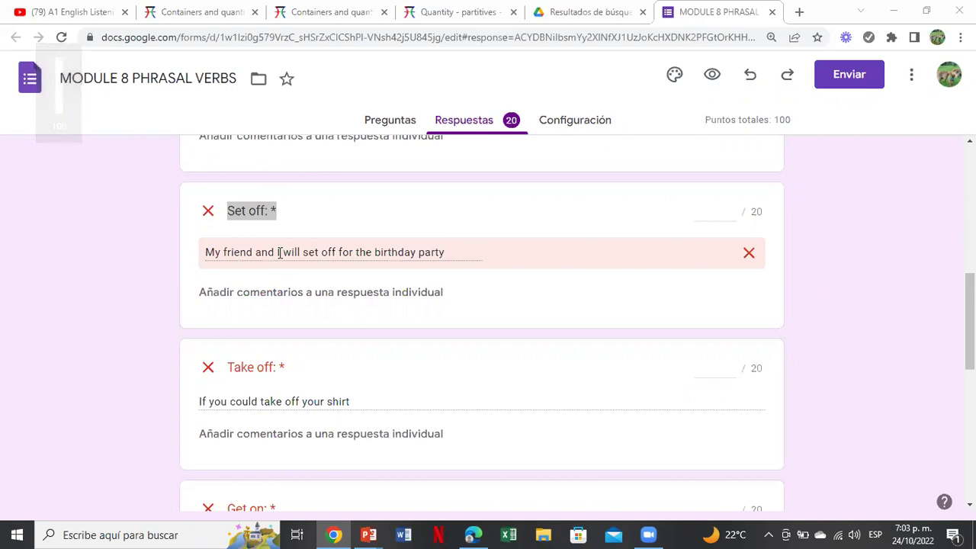
Highlight "will set off" and the longer phrase "My friend and I will set off" in the Set off answer.
{"action": "left_click_drag", "start_coordinate": [281, 252], "coordinate": [341, 253]}
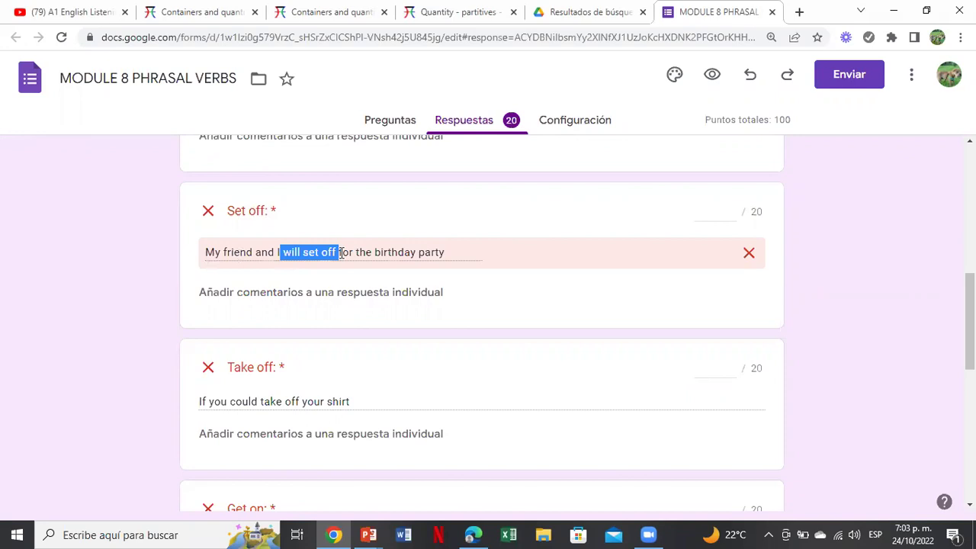
{"action": "left_click", "coordinate": [228, 259]}
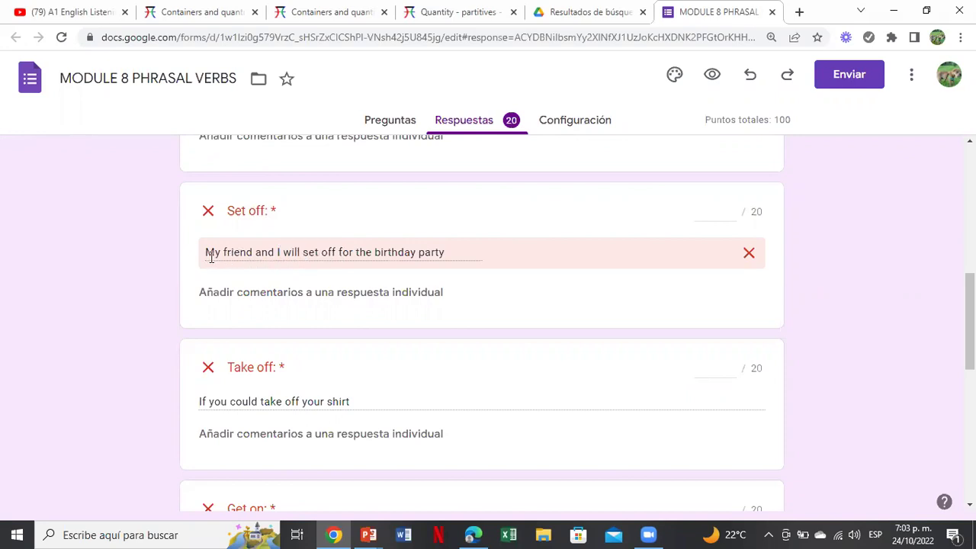
{"action": "left_click_drag", "start_coordinate": [211, 258], "coordinate": [318, 267]}
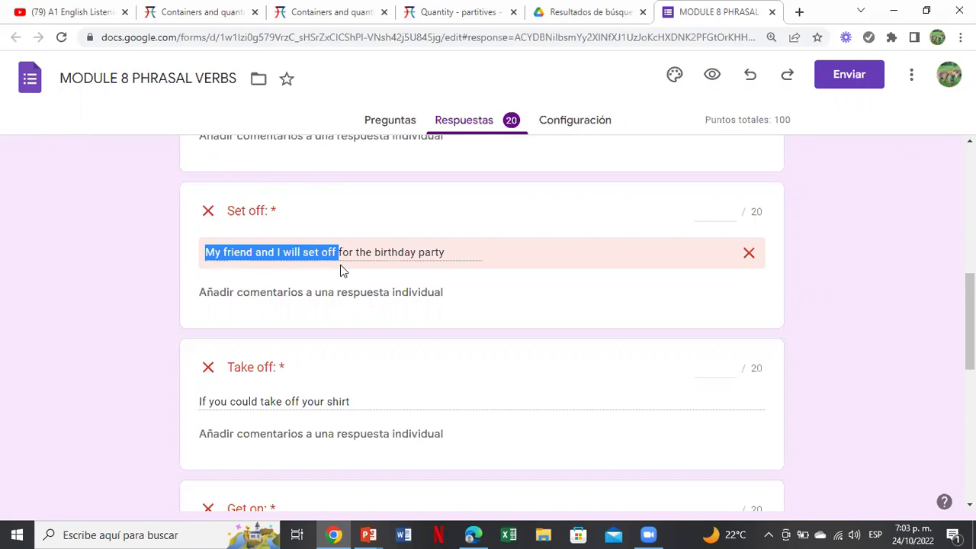
{"action": "left_click", "coordinate": [341, 270]}
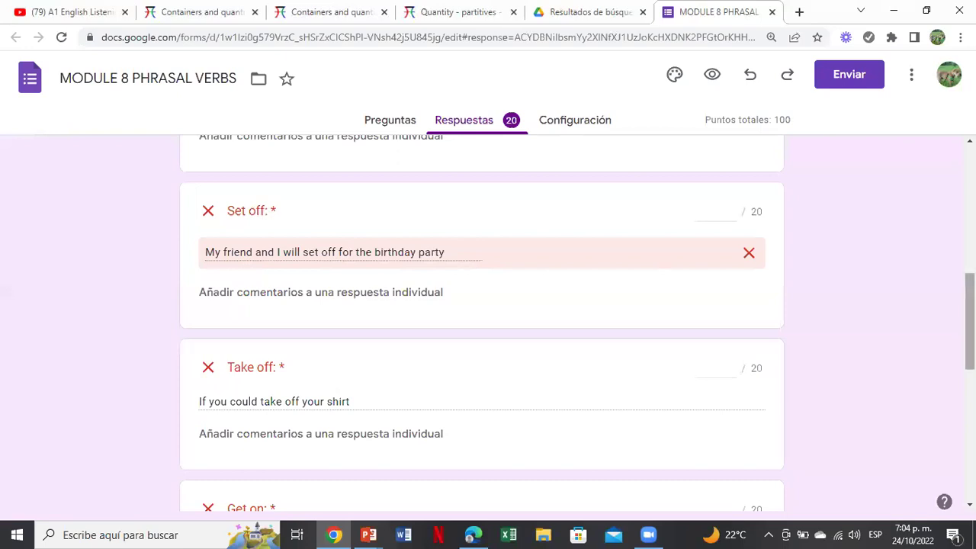
Highlight the Take off question title above its answer in response 14.
{"action": "left_click_drag", "start_coordinate": [969, 321], "coordinate": [969, 356]}
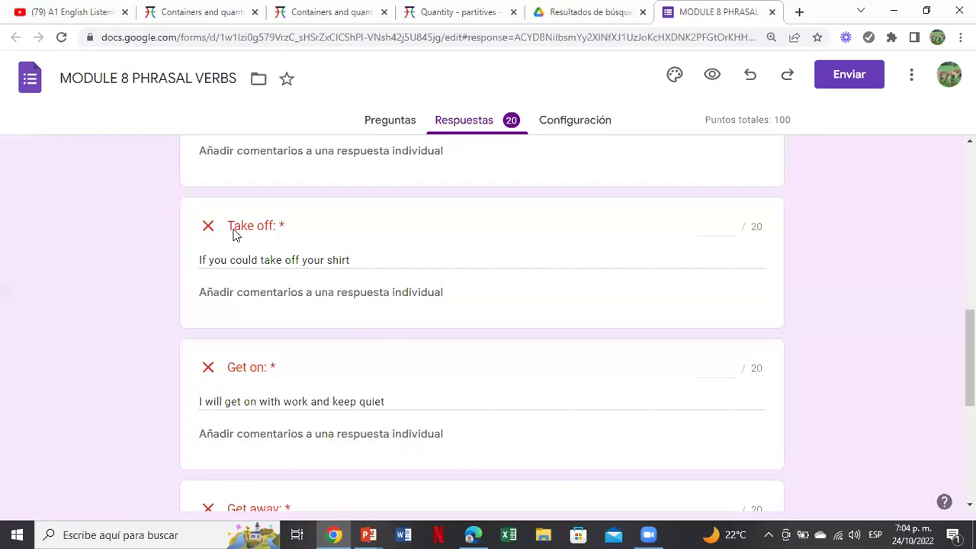
{"action": "left_click_drag", "start_coordinate": [229, 226], "coordinate": [279, 233]}
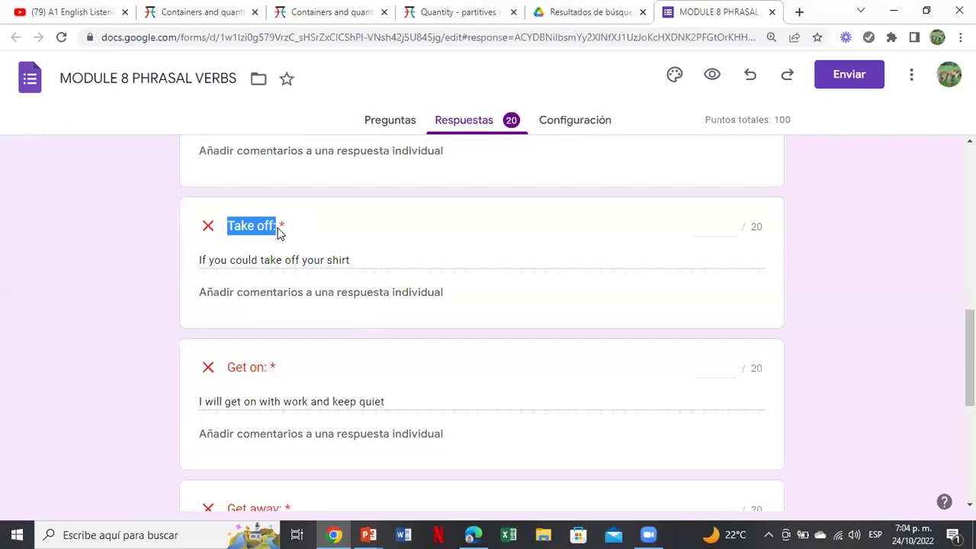
{"action": "left_click", "coordinate": [278, 232]}
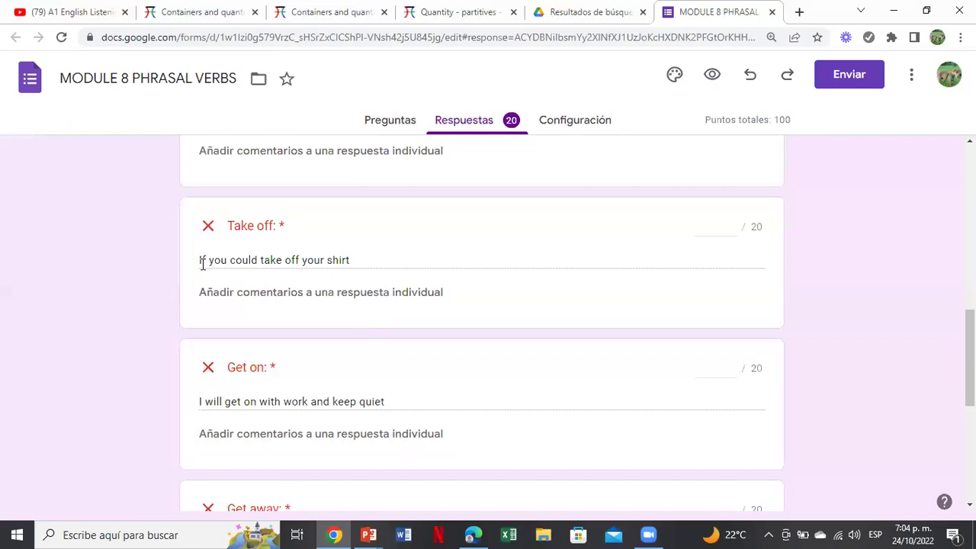
{"action": "triple_click", "coordinate": [289, 223]}
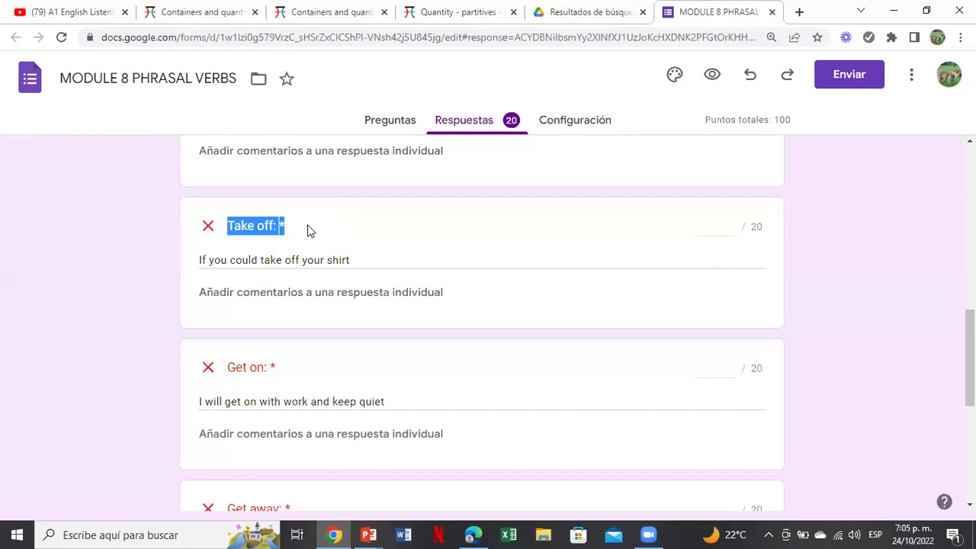
Highlight "get on" in the Get on answer of response 14, then clear the selection.
{"action": "left_click", "coordinate": [309, 229]}
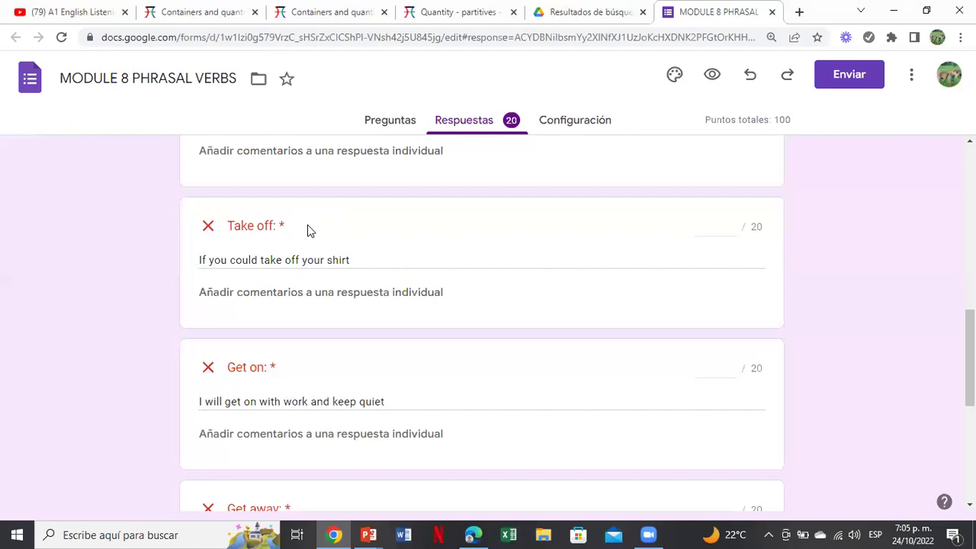
{"action": "scroll", "coordinate": [970, 366], "scroll_direction": "down", "scroll_amount": 1}
{"action": "scroll", "coordinate": [969, 366], "scroll_direction": "down", "scroll_amount": 1}
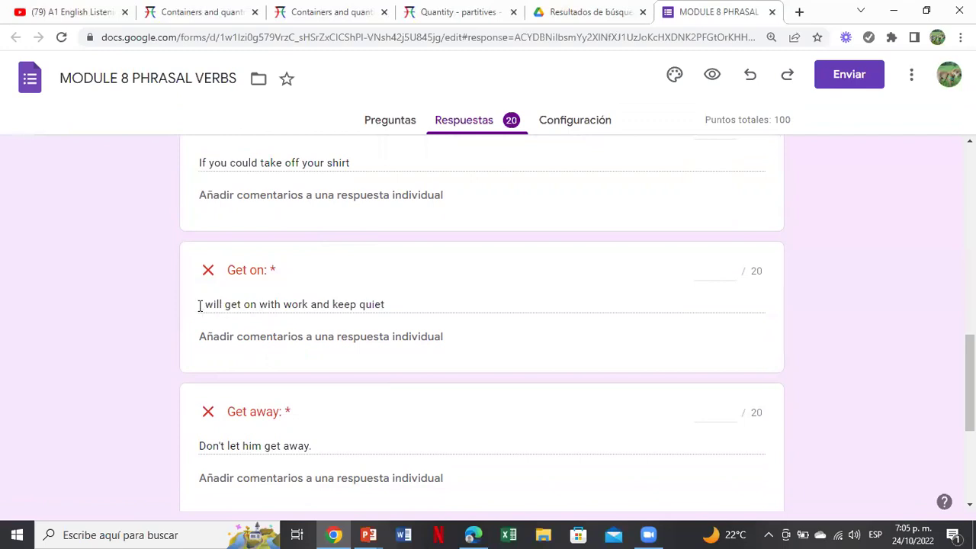
{"action": "left_click_drag", "start_coordinate": [225, 305], "coordinate": [259, 309]}
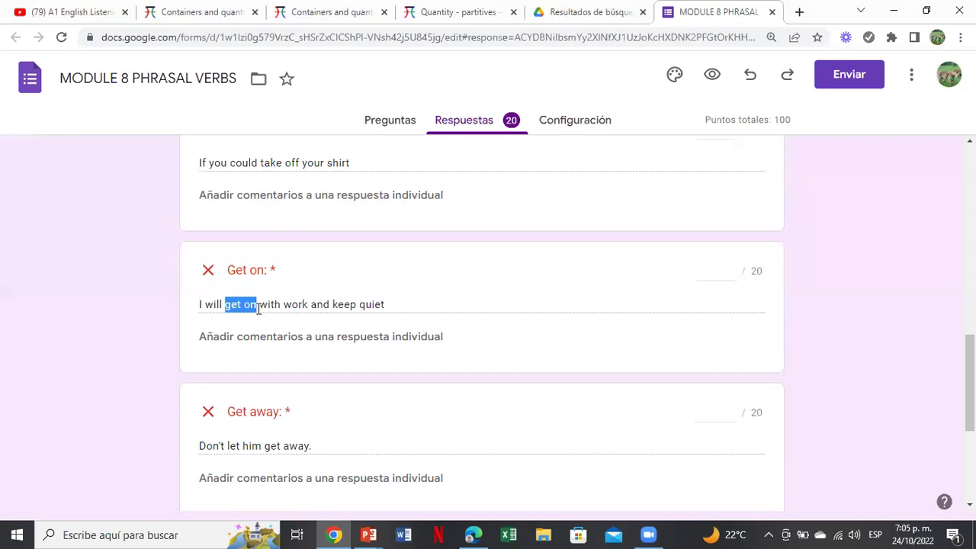
{"action": "left_click", "coordinate": [258, 308]}
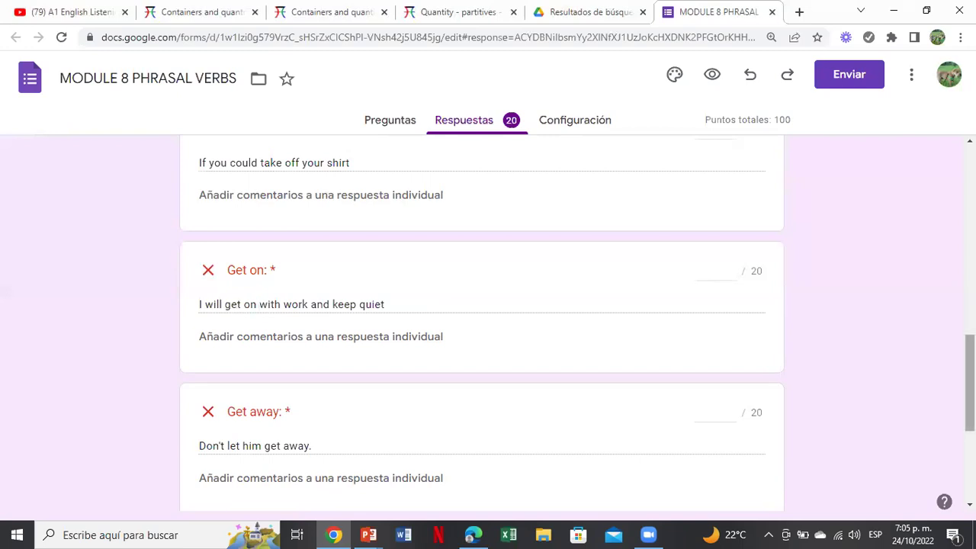
Highlight the Get away question title and the opening words of its answer, "Don't let him get away.".
{"action": "scroll", "coordinate": [237, 283], "scroll_direction": "down", "scroll_amount": 2}
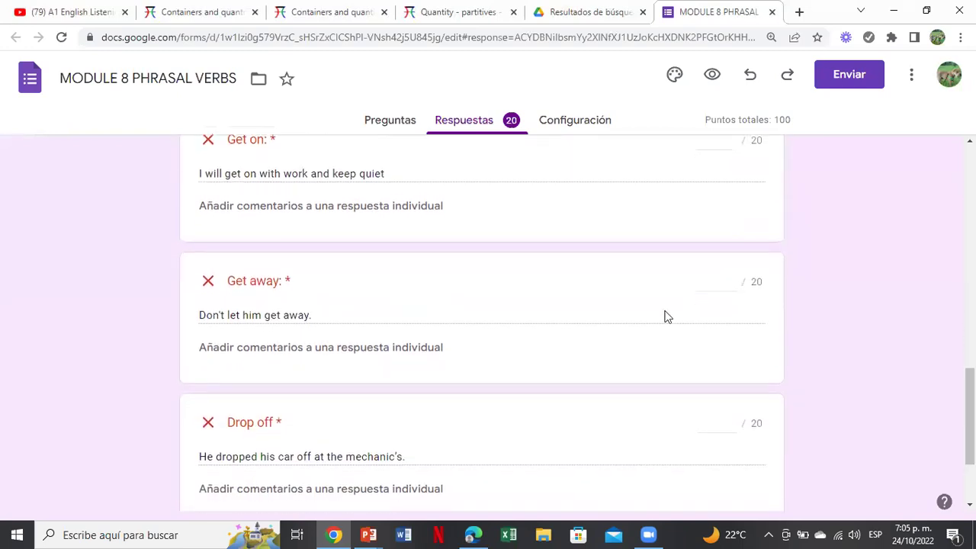
{"action": "left_click_drag", "start_coordinate": [225, 282], "coordinate": [288, 282]}
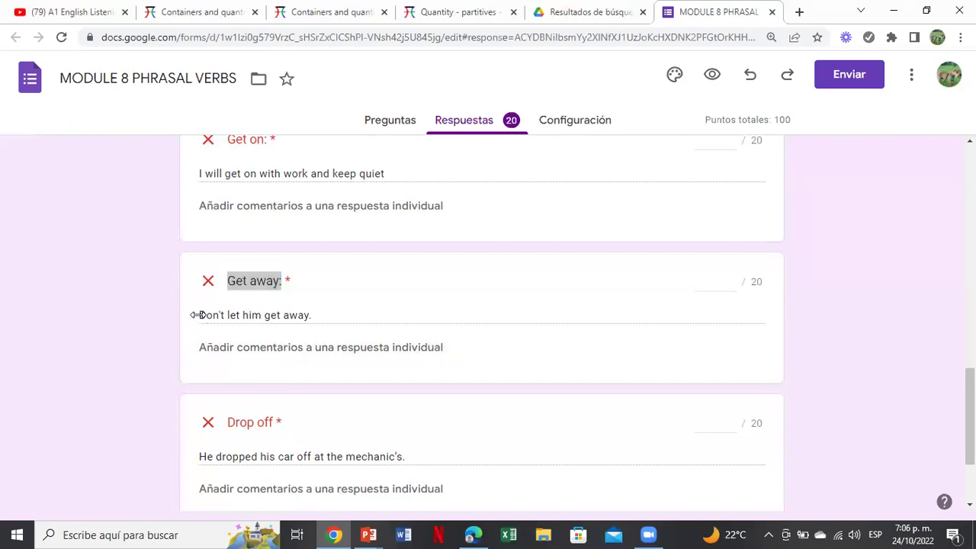
{"action": "left_click_drag", "start_coordinate": [205, 315], "coordinate": [253, 320]}
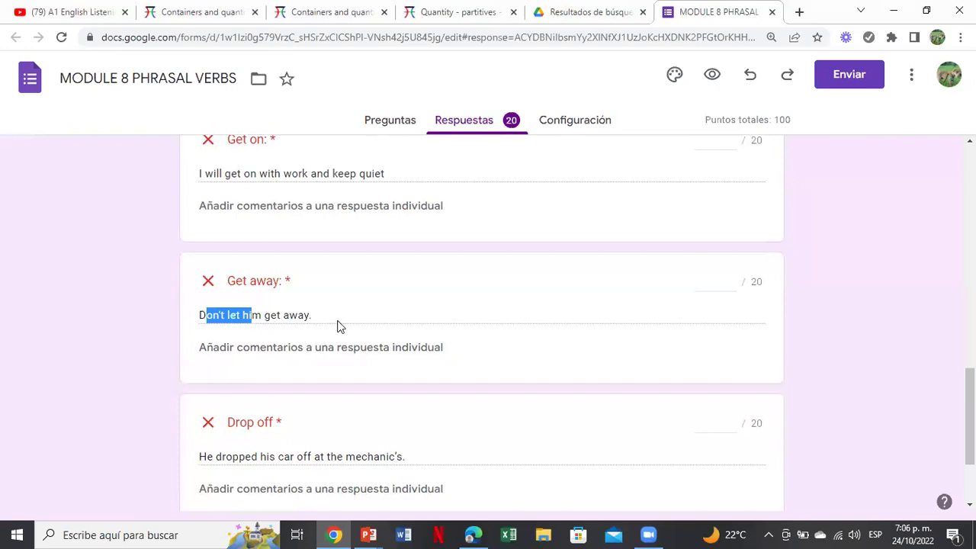
Highlight the Drop off question title above the last answer in response 14.
{"action": "scroll", "coordinate": [970, 416], "scroll_direction": "down", "scroll_amount": 1}
{"action": "scroll", "coordinate": [969, 416], "scroll_direction": "down", "scroll_amount": 2}
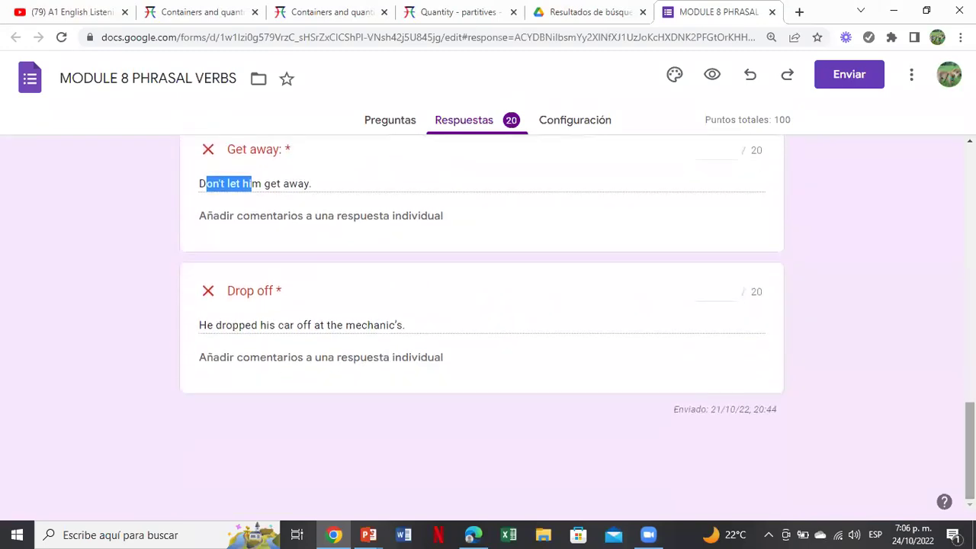
{"action": "left_click_drag", "start_coordinate": [228, 286], "coordinate": [283, 299]}
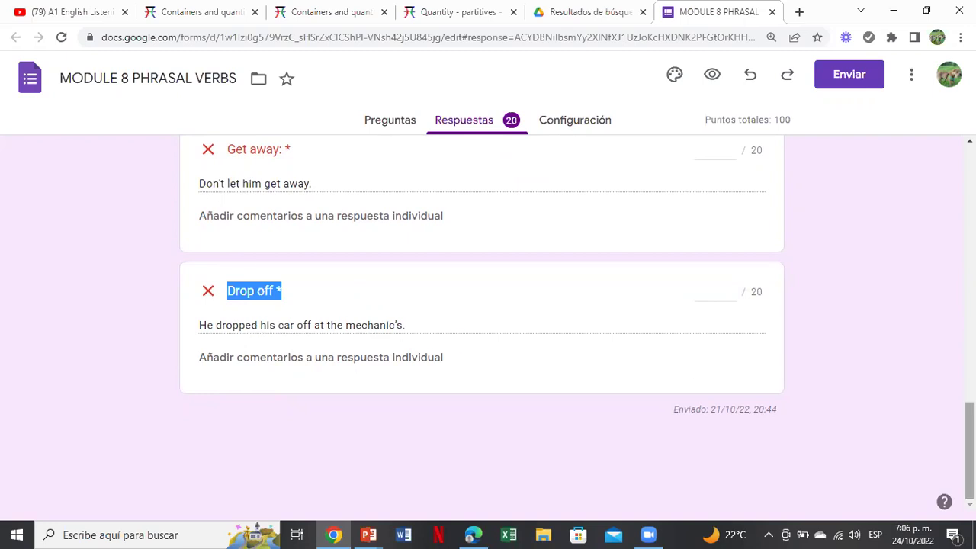
Return to the Take off question, highlight its title again and clear the selection.
{"action": "scroll", "coordinate": [482, 323], "scroll_direction": "up", "scroll_amount": 5}
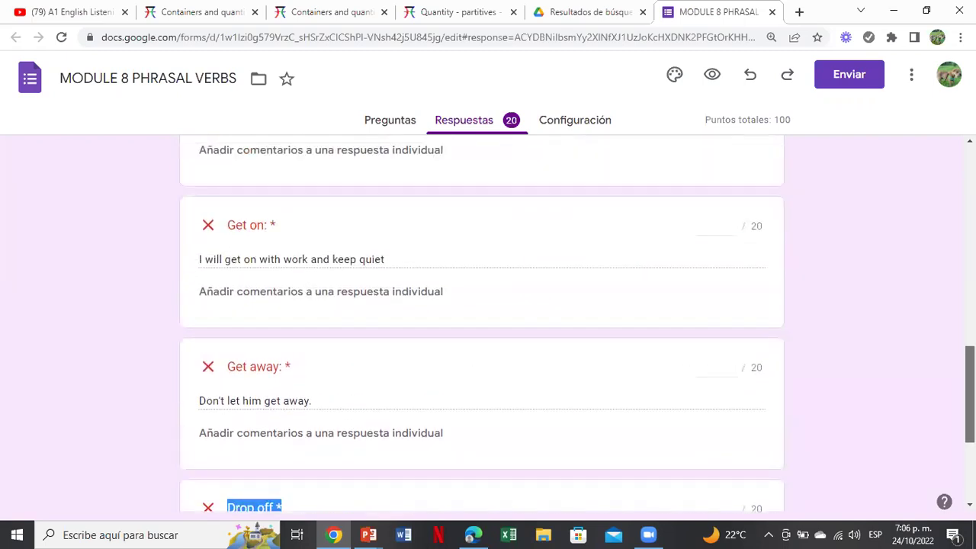
{"action": "scroll", "coordinate": [481, 323], "scroll_direction": "up", "scroll_amount": 2}
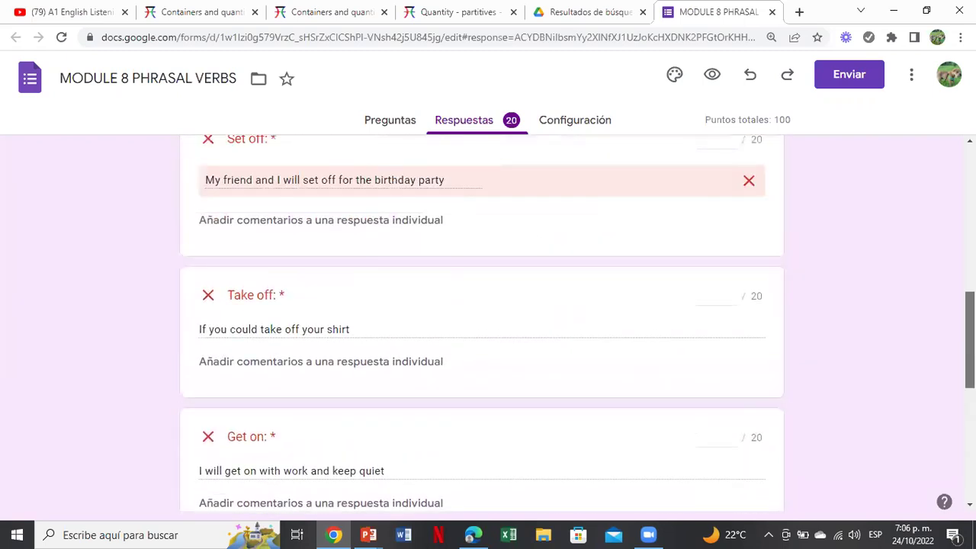
{"action": "scroll", "coordinate": [239, 279], "scroll_direction": "down", "scroll_amount": 1}
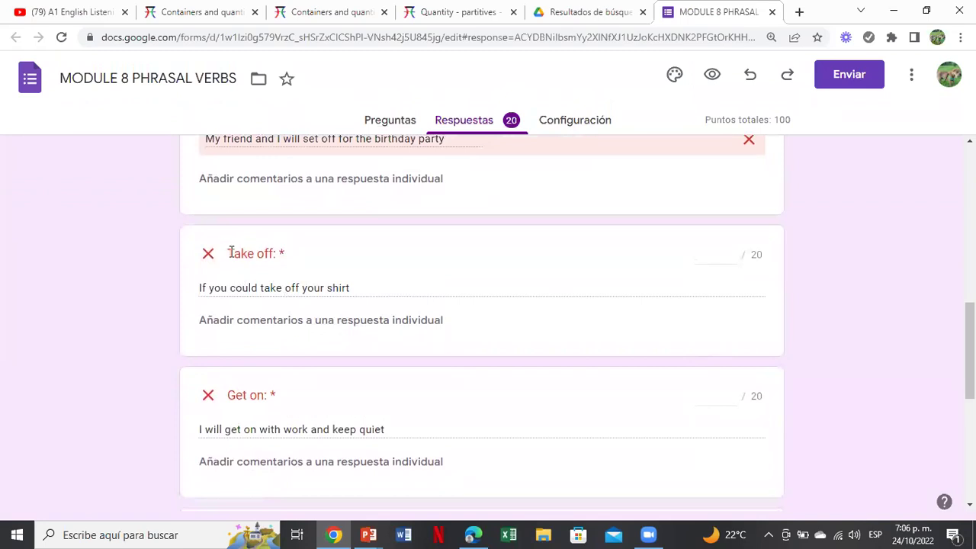
{"action": "left_click_drag", "start_coordinate": [236, 253], "coordinate": [308, 264]}
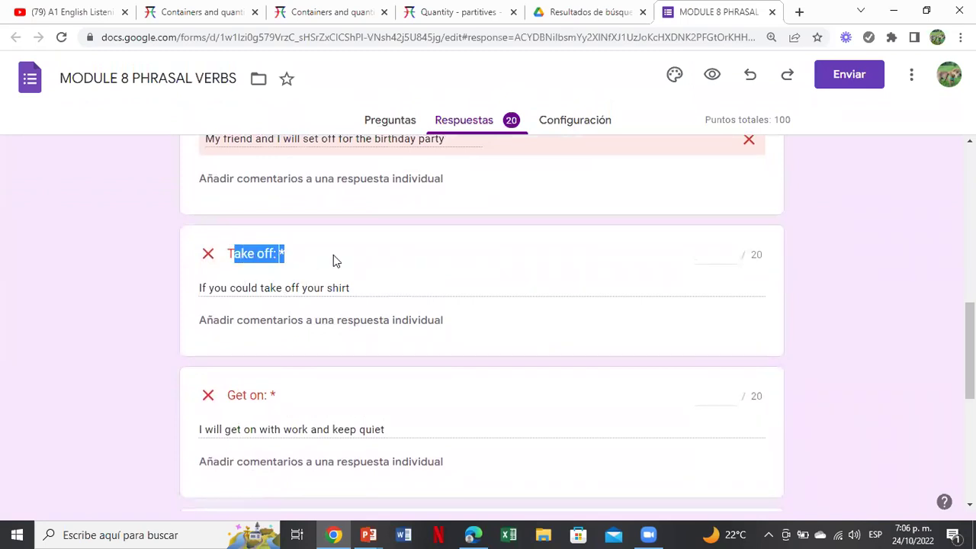
{"action": "left_click", "coordinate": [457, 254]}
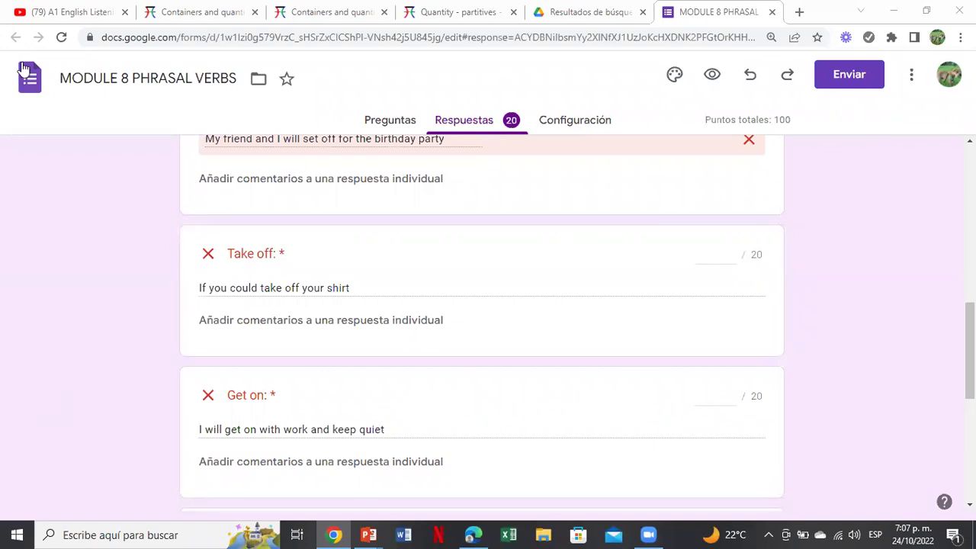
Load the YouTube listening test page, then return to the form and show the beginning of response 14.
{"action": "key", "text": "ctrl+1"}
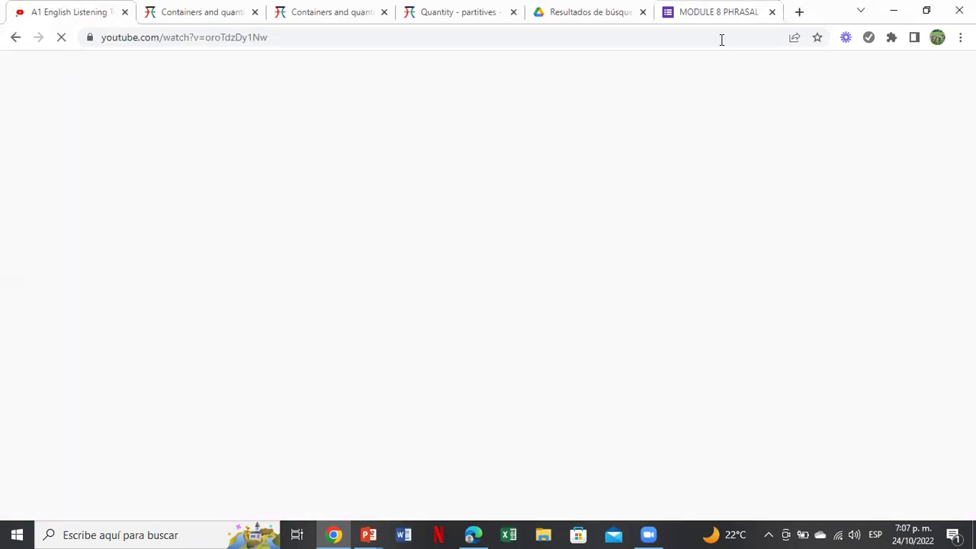
{"action": "left_click", "coordinate": [721, 12]}
{"action": "scroll", "coordinate": [482, 320], "scroll_direction": "up", "scroll_amount": 8}
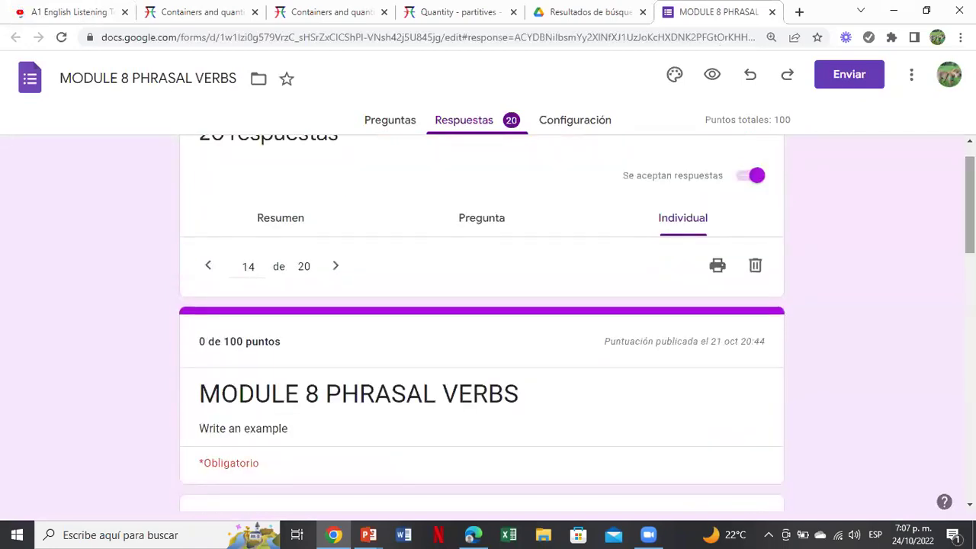
{"action": "scroll", "coordinate": [481, 320], "scroll_direction": "down", "scroll_amount": 1}
{"action": "scroll", "coordinate": [482, 320], "scroll_direction": "down", "scroll_amount": 1}
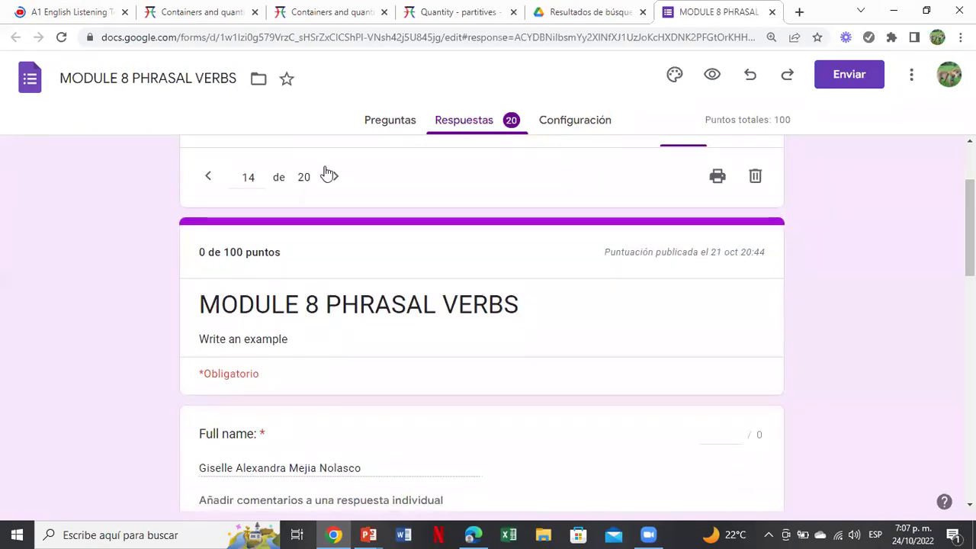
Switch to the YouTube video "A1 English Listening Test – Weekend plans", pause its advertisement and switch to the open PowerPoint presentation.
{"action": "key", "text": "ctrl+1"}
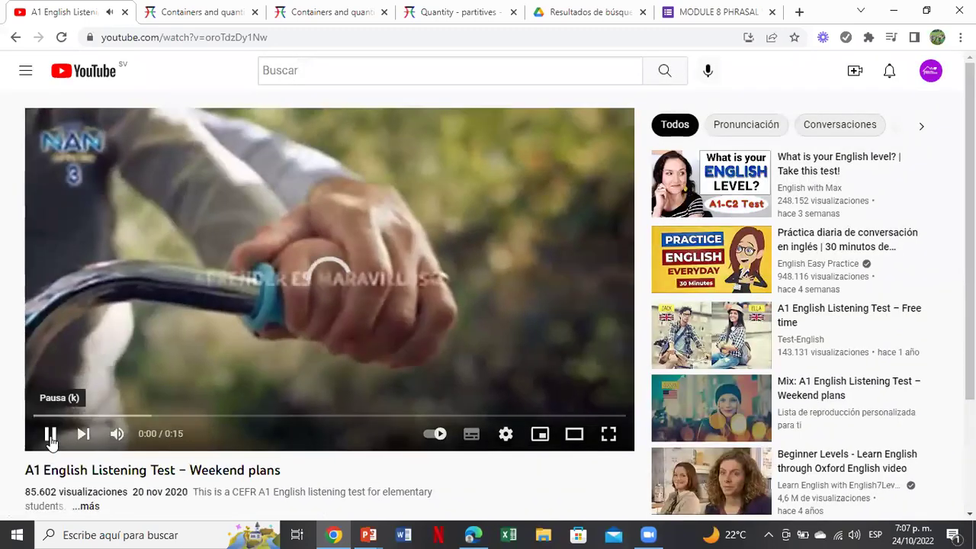
{"action": "left_click", "coordinate": [50, 436]}
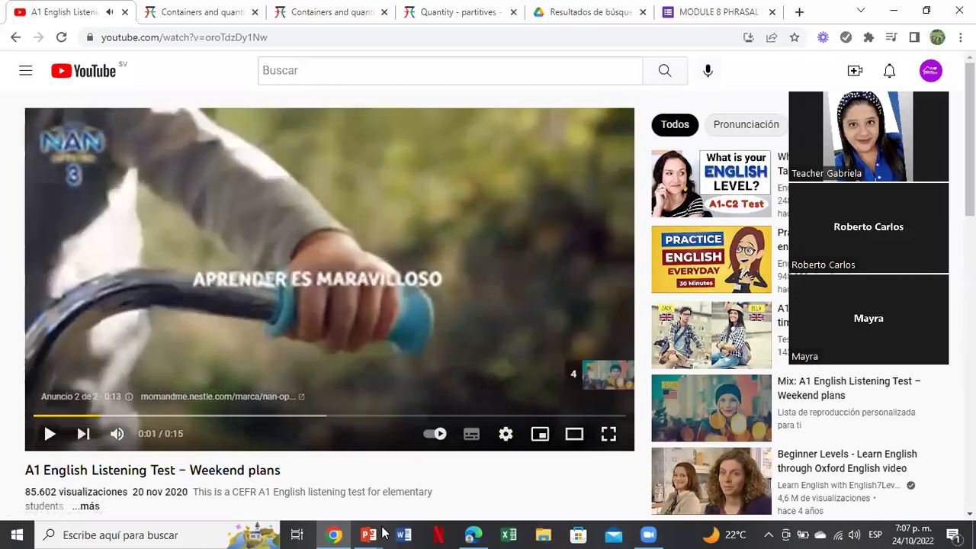
{"action": "mouse_move", "coordinate": [369, 534]}
{"action": "left_click", "coordinate": [287, 462]}
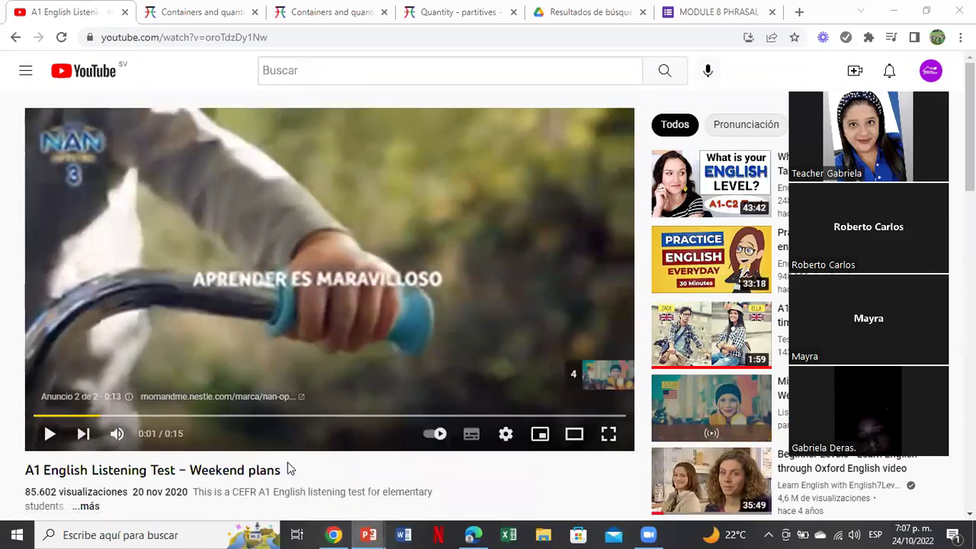